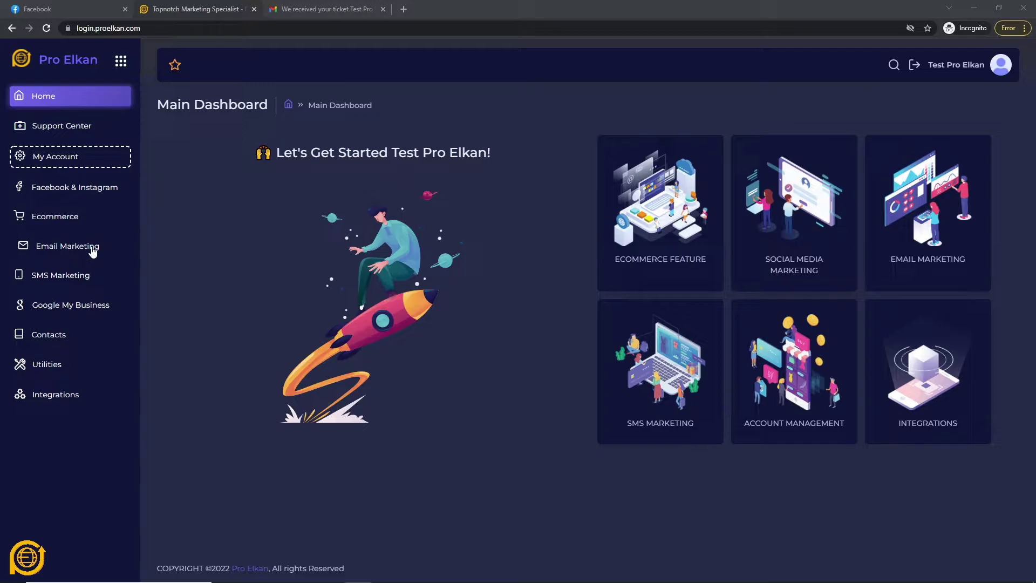
Step: Open the page for buying SMS credits and claim the 30 free SMS credits
click(65, 275)
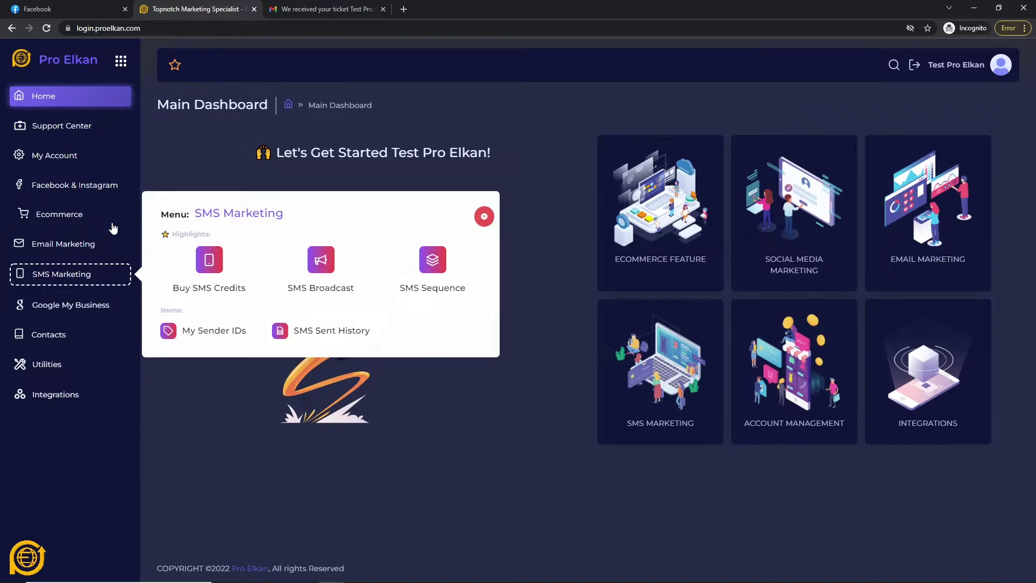
click(214, 265)
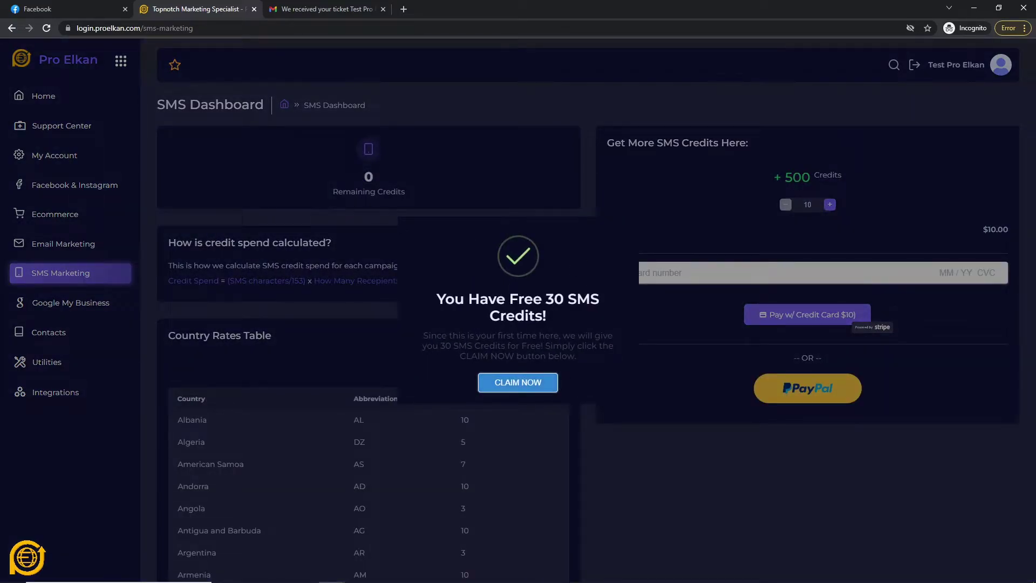
click(606, 367)
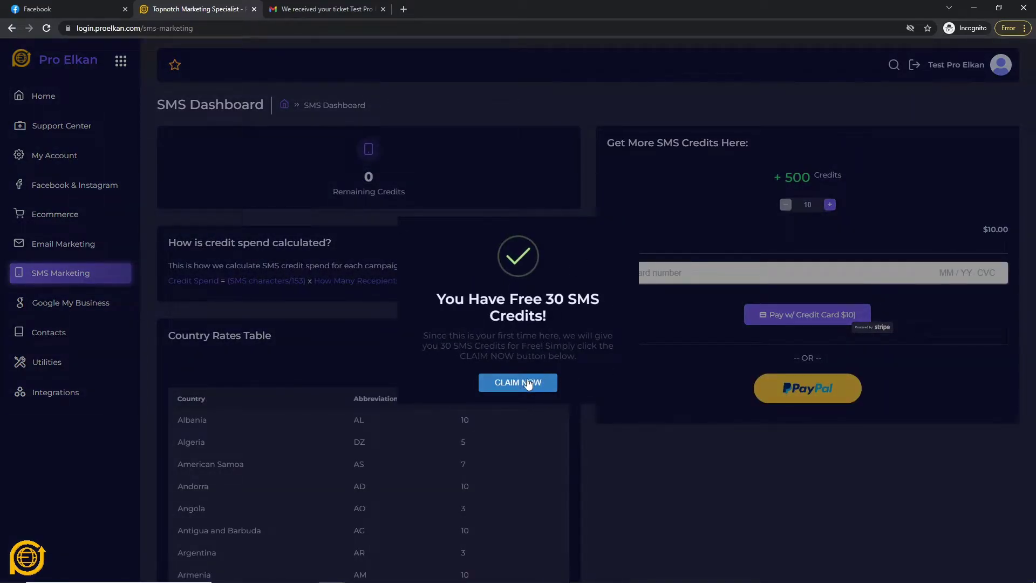
click(539, 383)
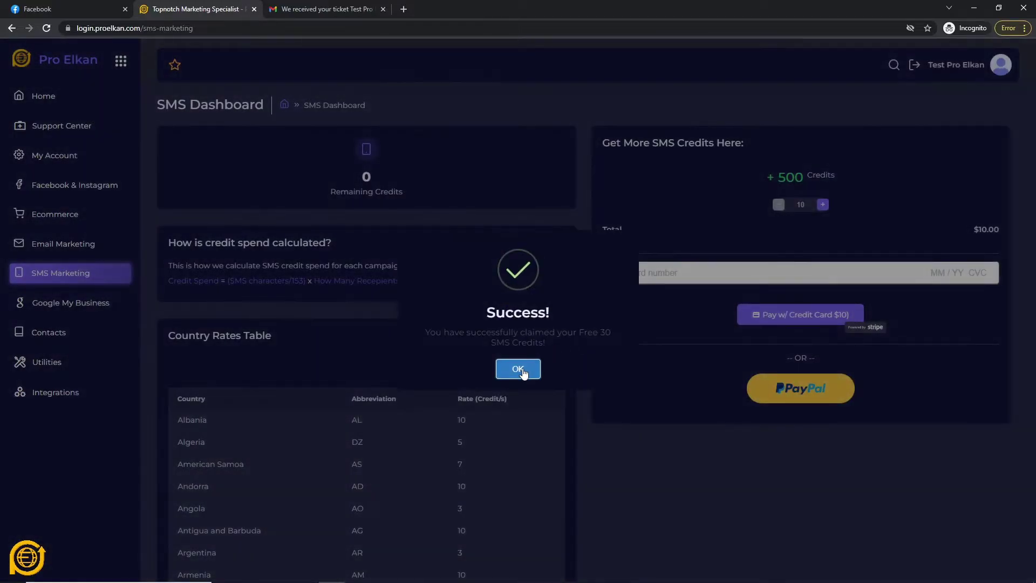
click(526, 367)
Step: Examine the country rates table and the credit spend formula on the SMS Dashboard
scroll(296, 363, down, 6)
scroll(319, 374, up, 5)
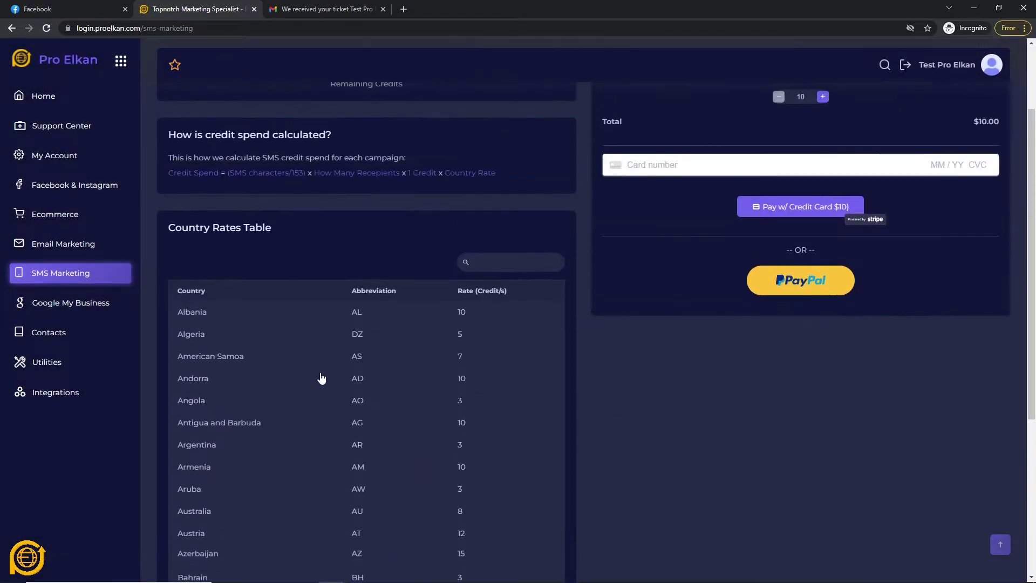
scroll(448, 410, down, 6)
scroll(378, 323, up, 6)
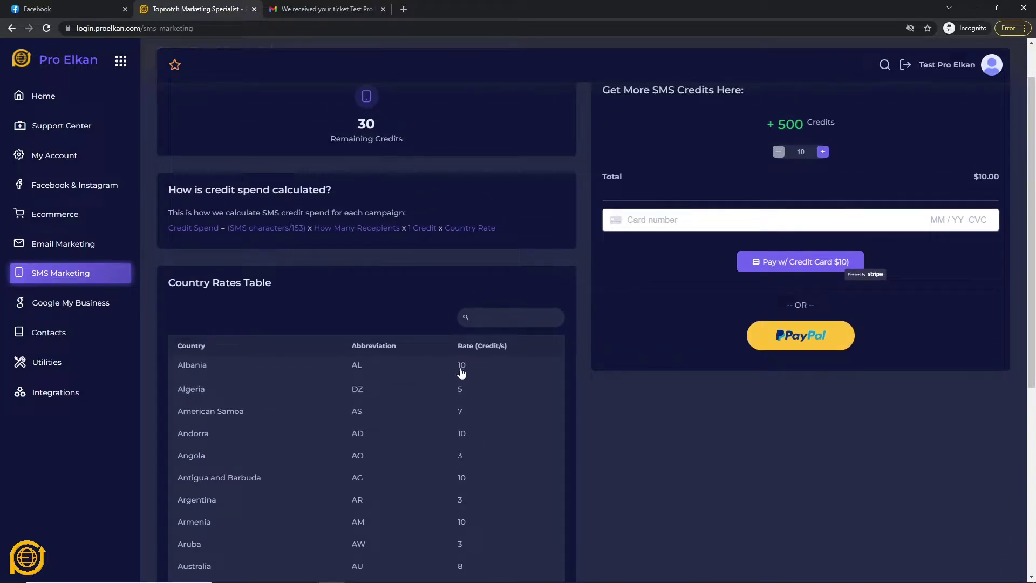
scroll(459, 388, down, 4)
scroll(455, 421, up, 3)
scroll(463, 386, up, 2)
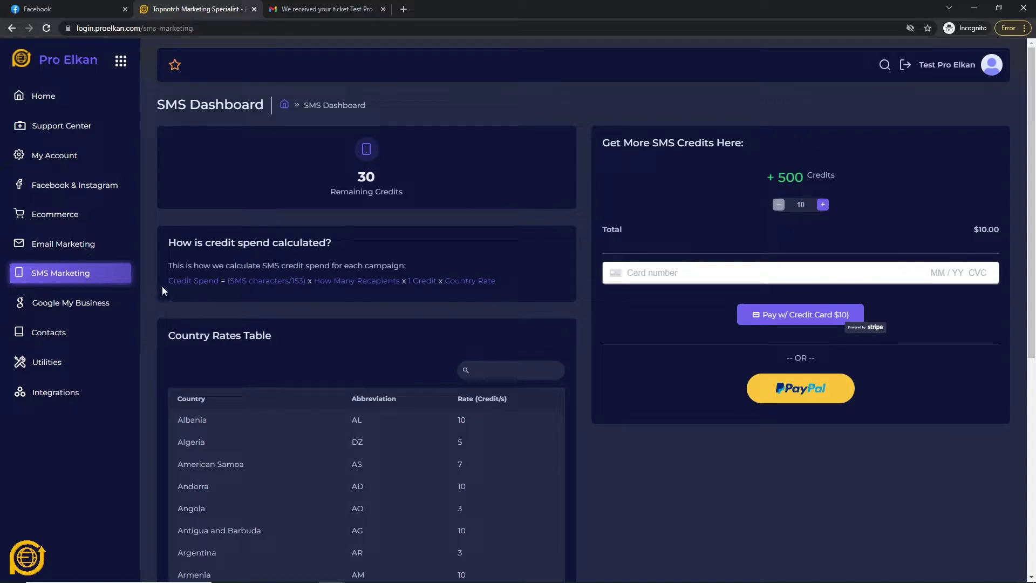
drag(573, 285, 160, 289)
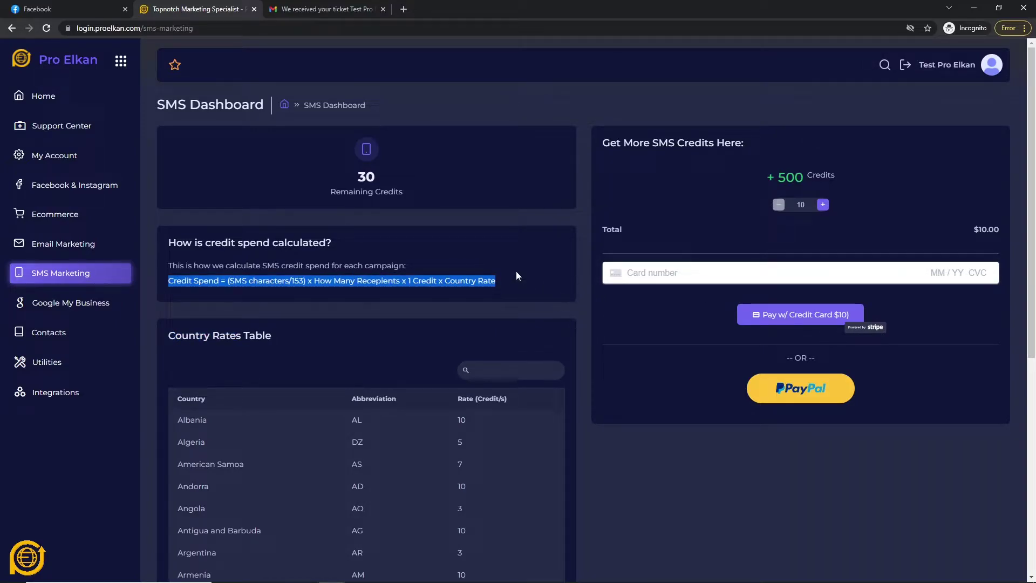
scroll(533, 290, down, 4)
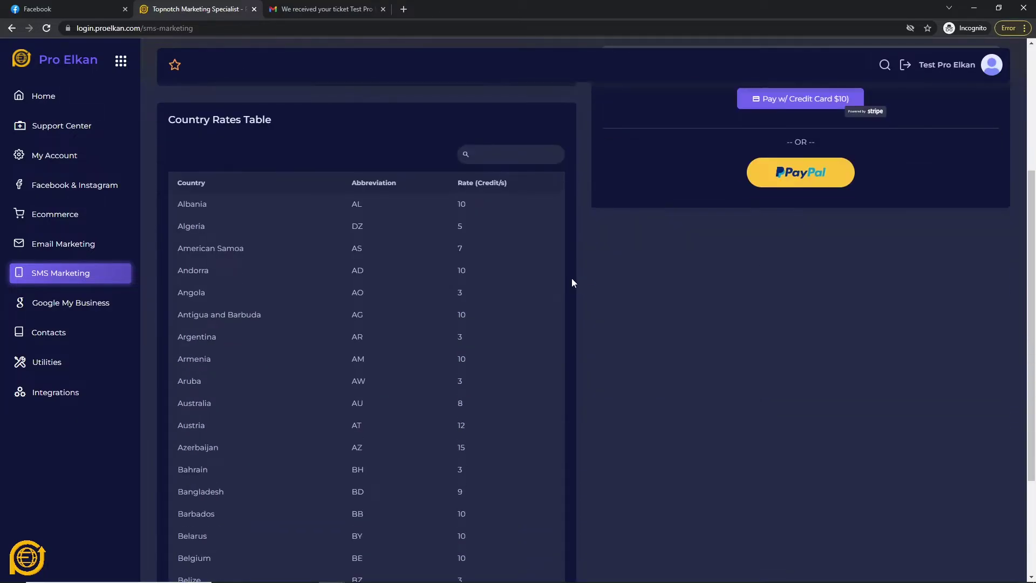
scroll(572, 282, down, 3)
scroll(572, 283, up, 7)
Step: Go to SMS Sequence and start creating a new SMS sequence
mouse_move(64, 273)
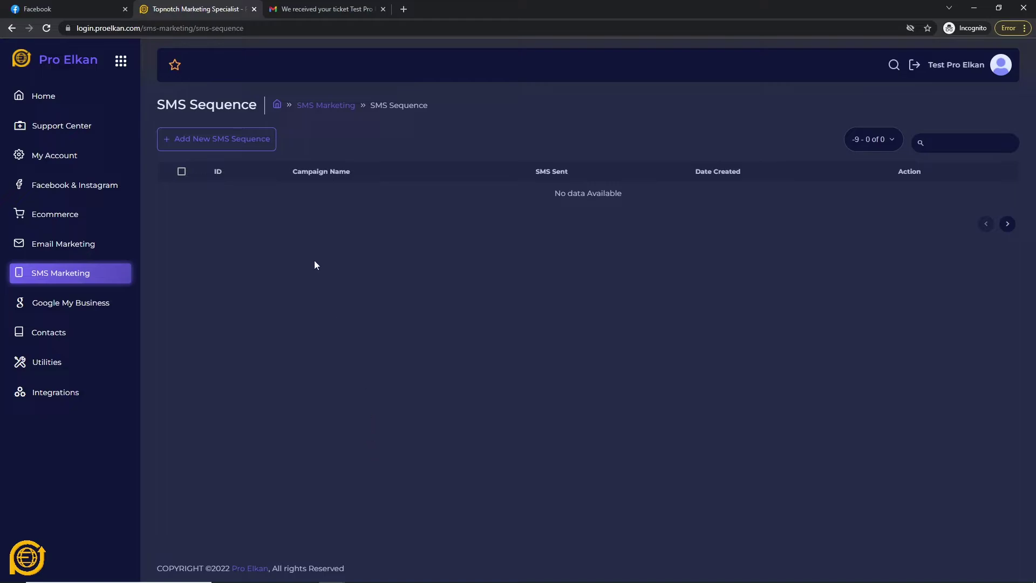
click(236, 151)
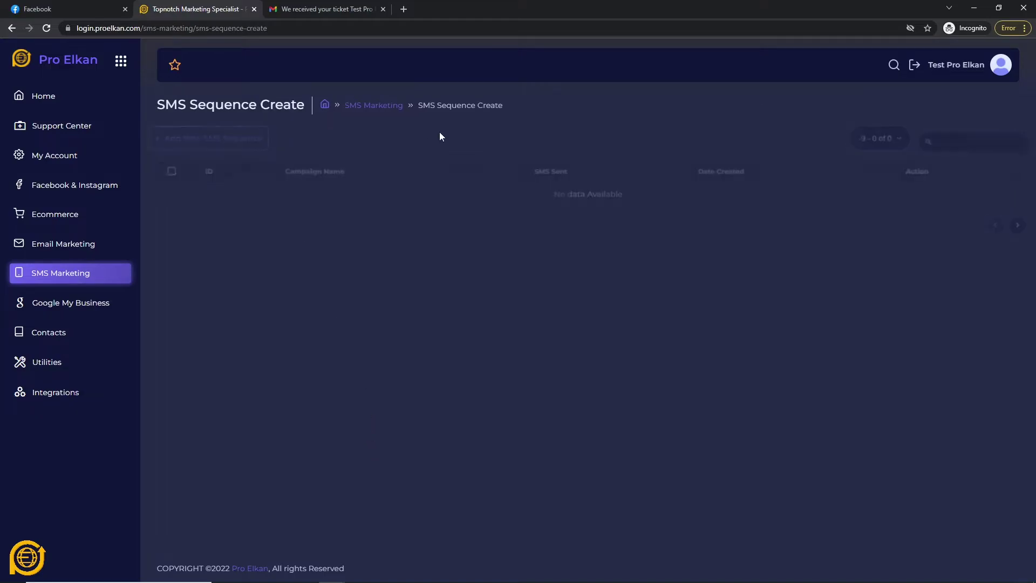
scroll(286, 281, down, 3)
scroll(276, 325, up, 3)
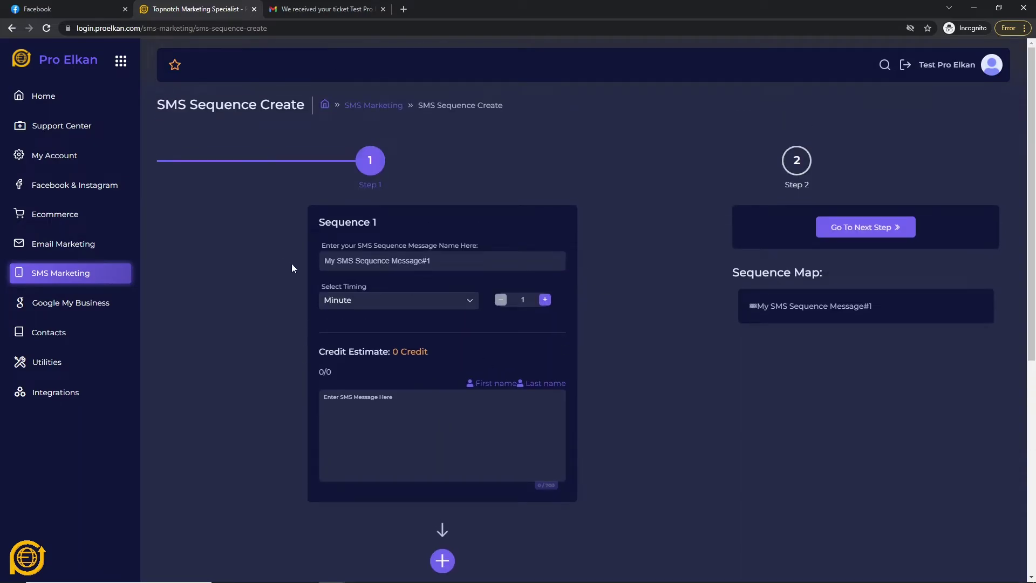
Step: Set the timing unit of Sequence 1 to Hour
scroll(222, 326, down, 2)
click(419, 346)
scroll(636, 285, up, 2)
click(432, 301)
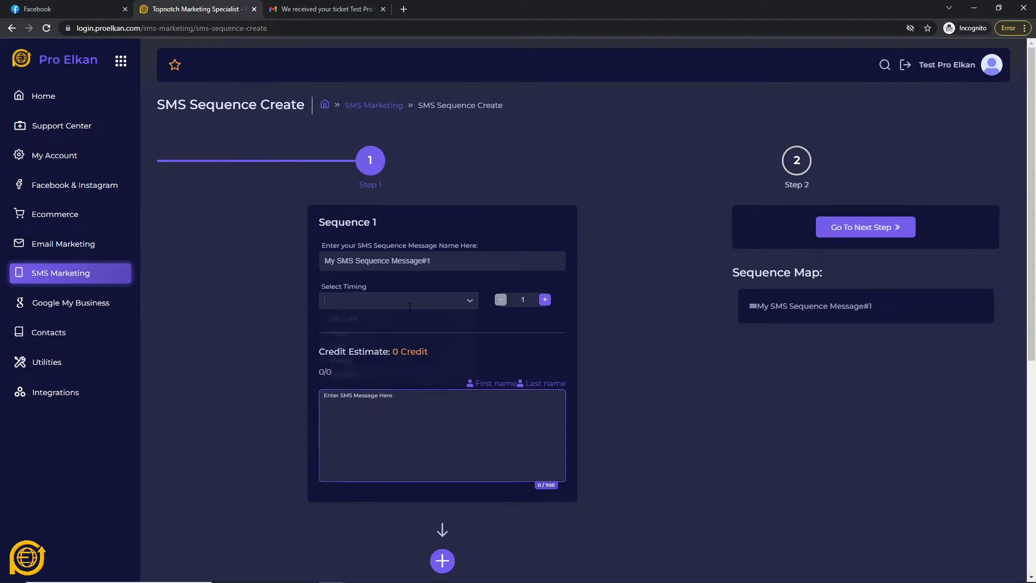
click(451, 283)
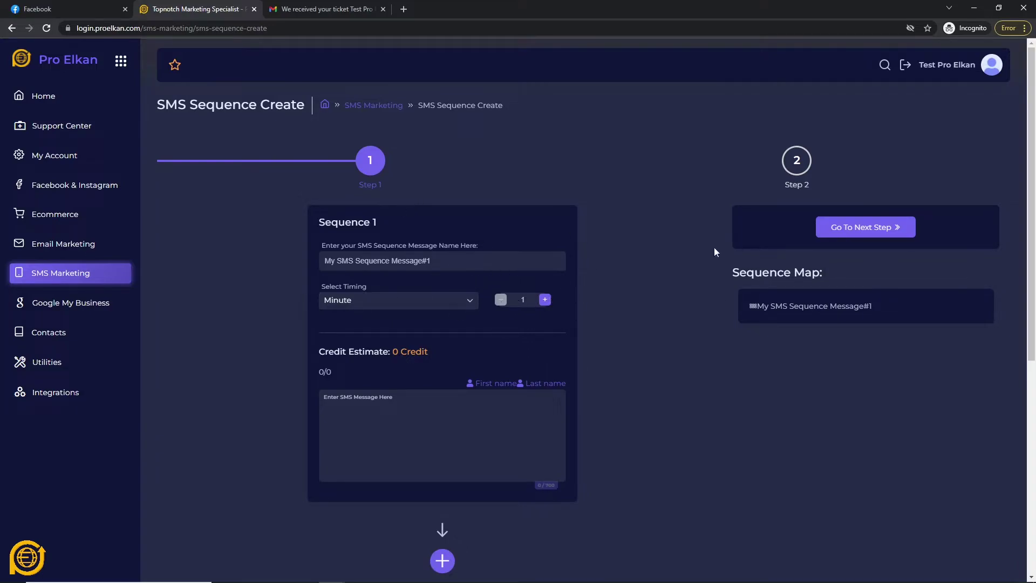
click(377, 299)
click(347, 333)
Step: Add a second message to the sequence and set its timing to 2 hours
scroll(620, 326, down, 1)
scroll(455, 518, up, 1)
scroll(614, 294, down, 3)
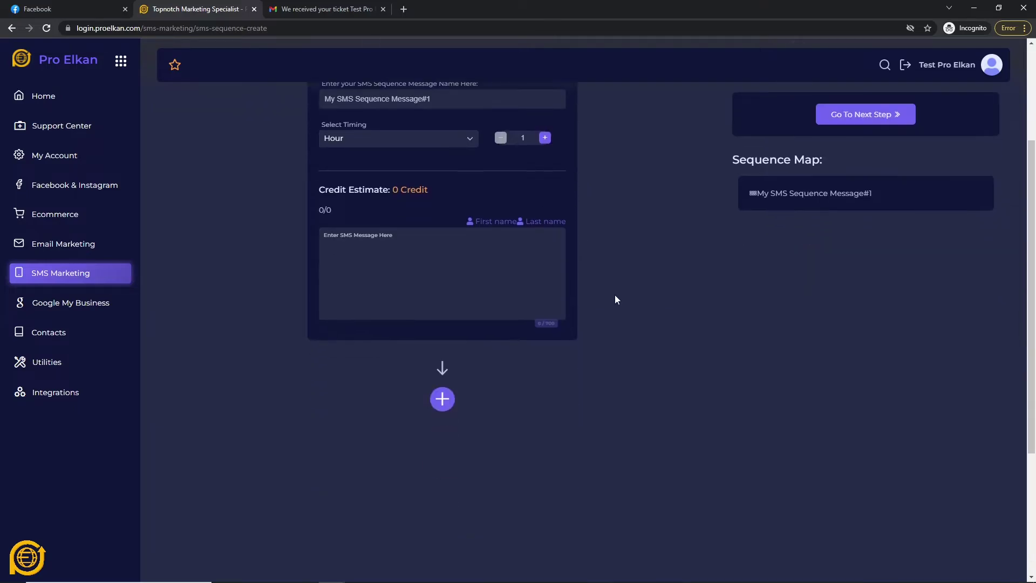
scroll(614, 294, up, 3)
scroll(696, 297, down, 2)
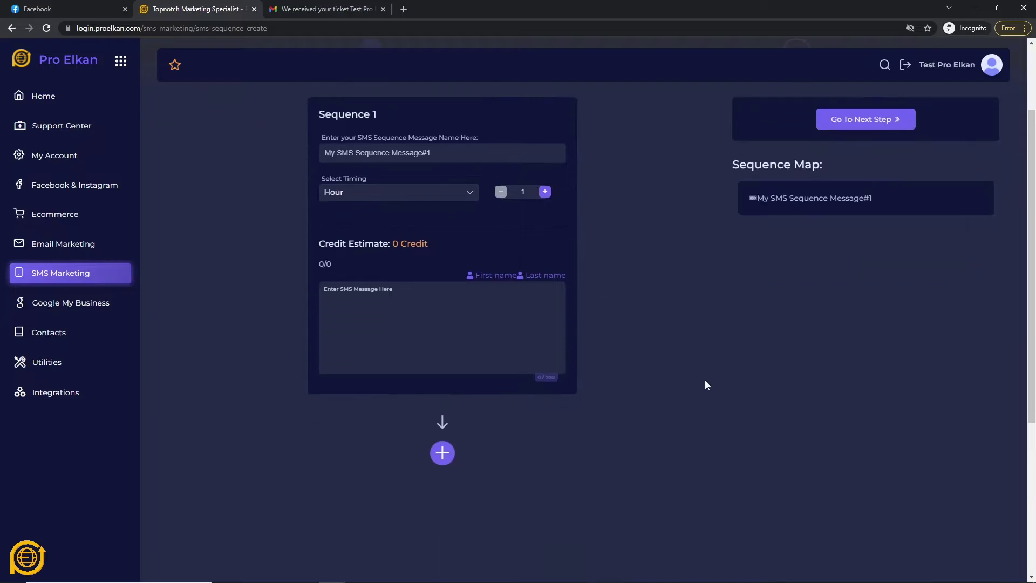
click(442, 453)
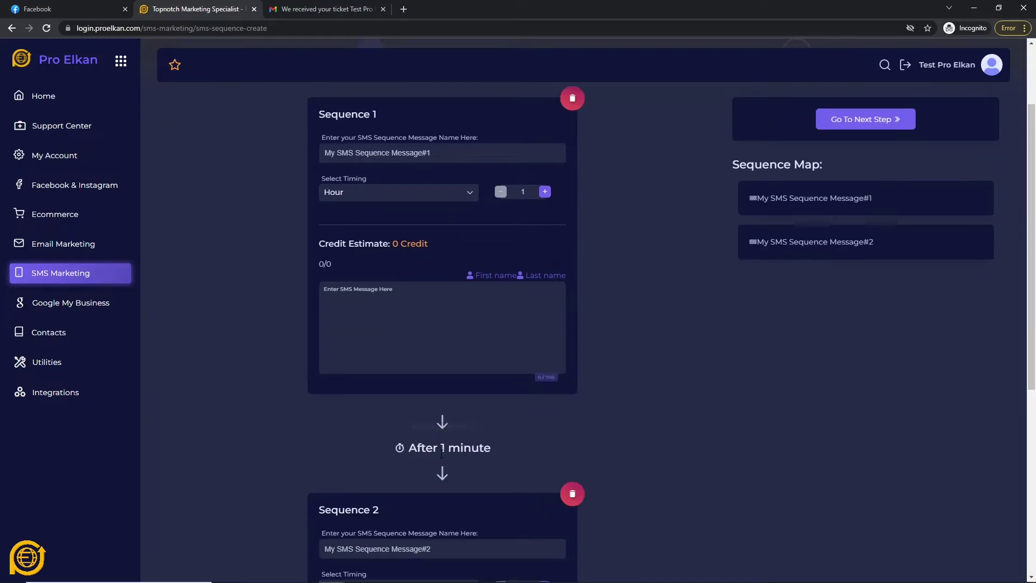
scroll(616, 280, down, 4)
click(441, 374)
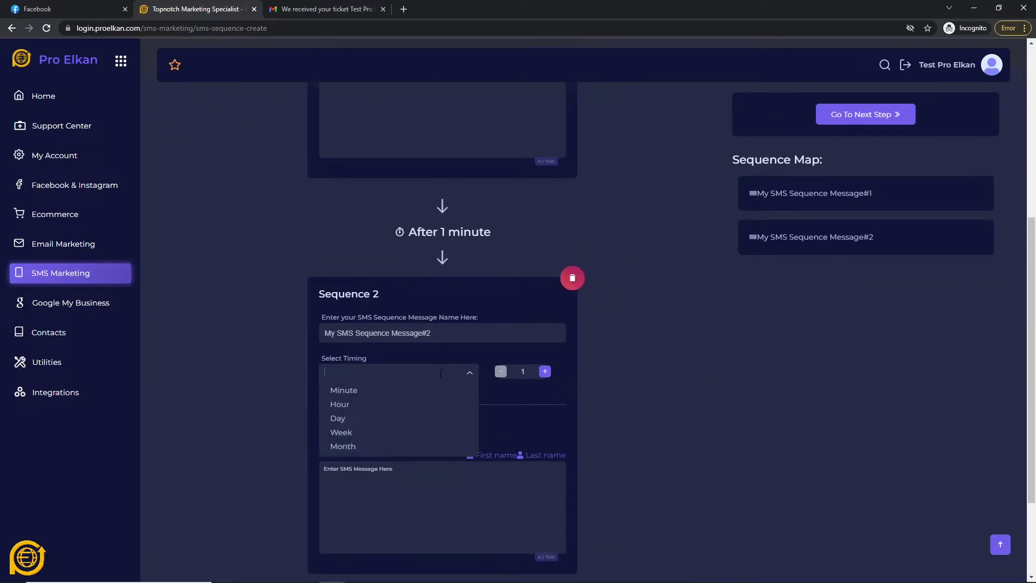
click(353, 405)
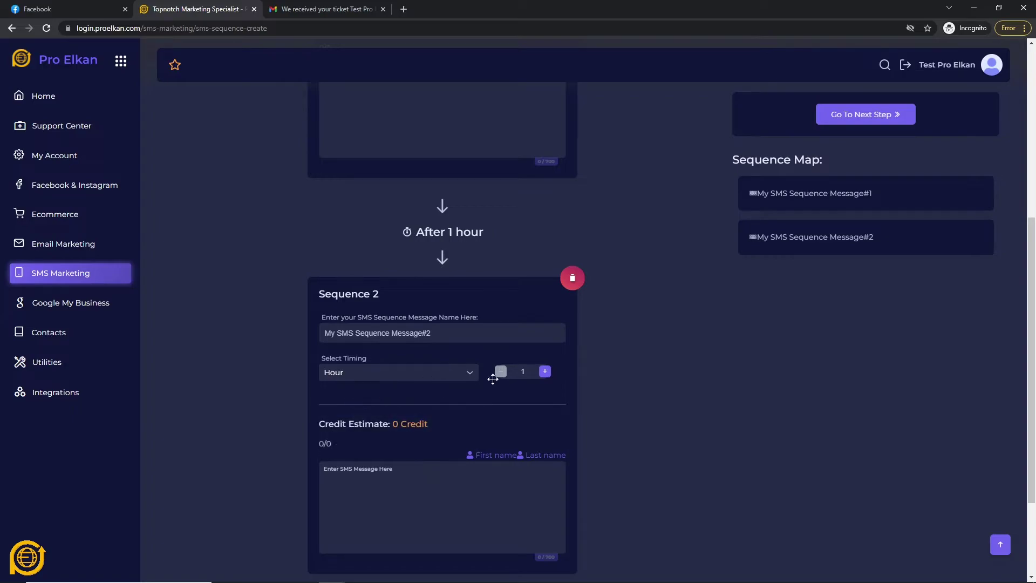
click(545, 372)
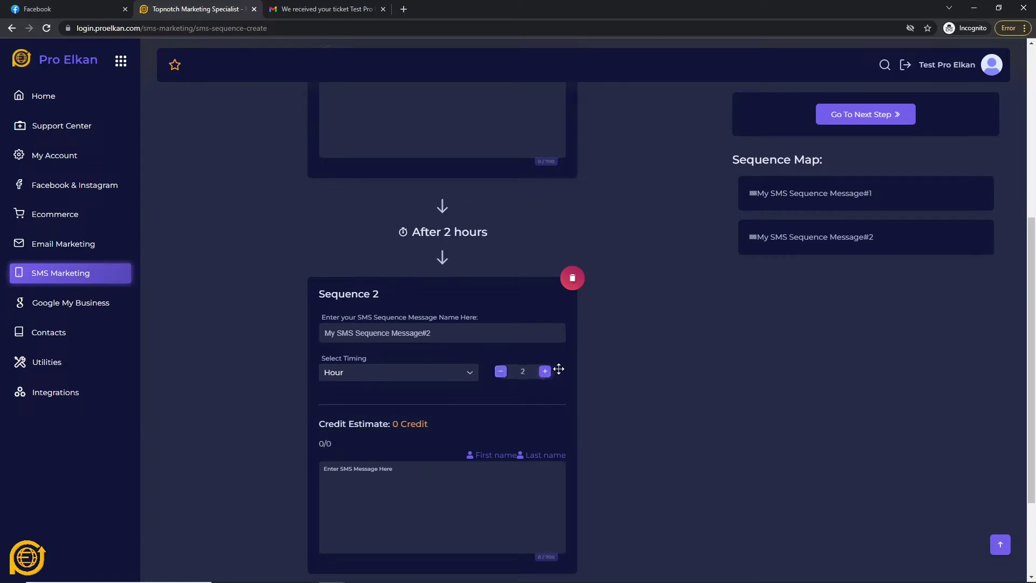
Step: Review both sequence messages, the delay between them and the sequence map
scroll(613, 145, up, 1)
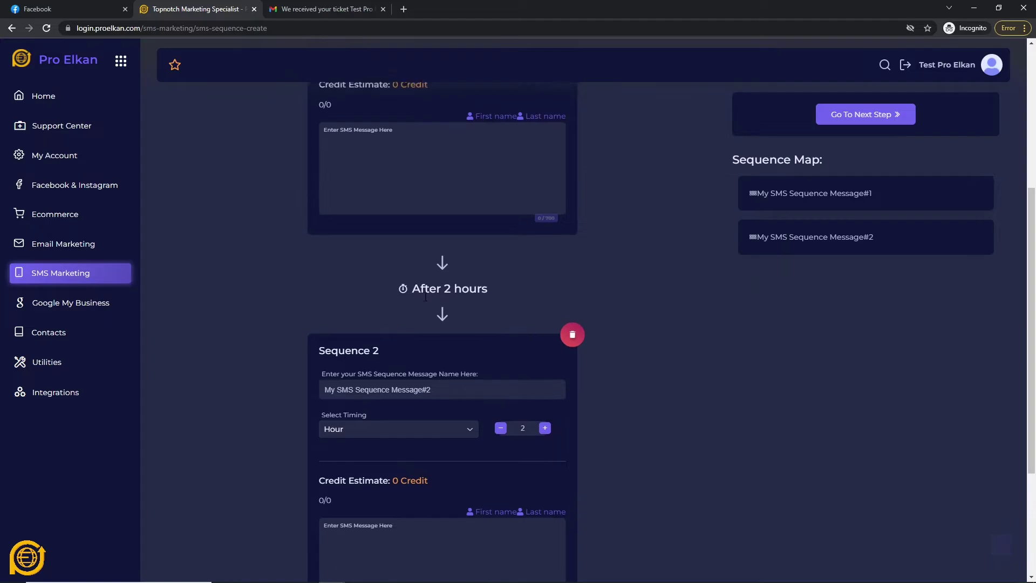
scroll(430, 345, up, 3)
scroll(189, 302, down, 2)
scroll(530, 384, down, 3)
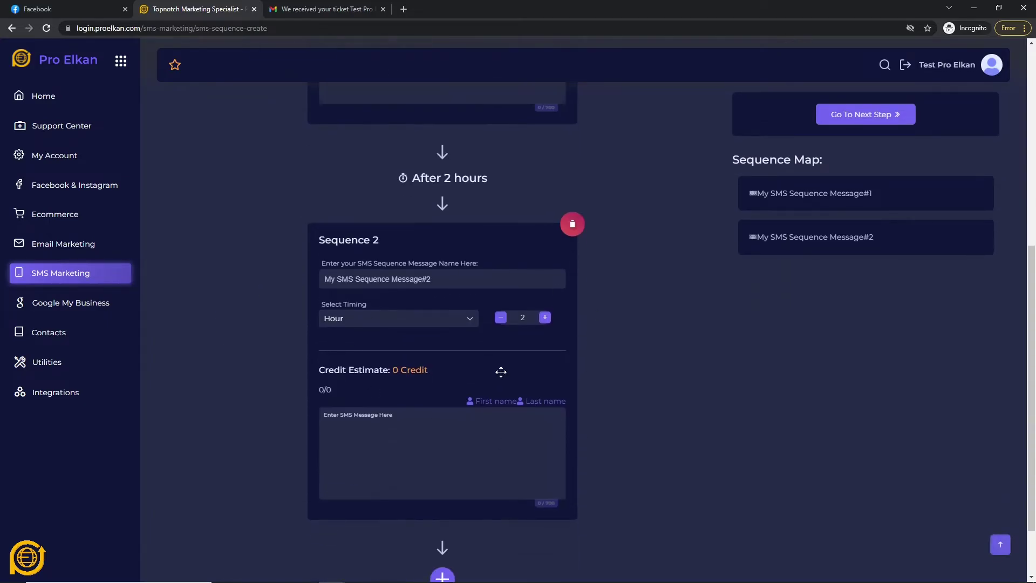
scroll(479, 385, up, 4)
scroll(590, 361, down, 3)
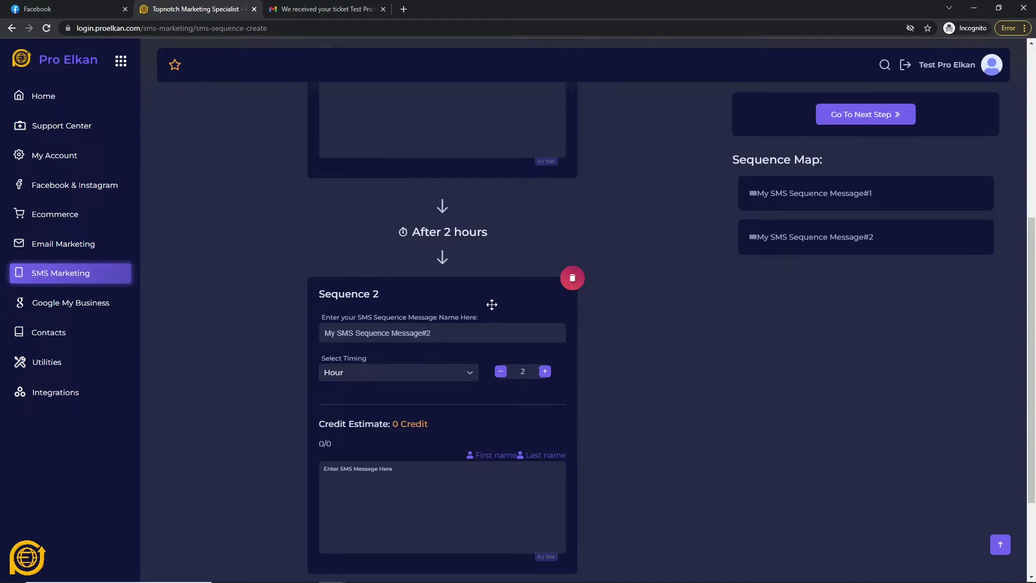
scroll(488, 303, up, 6)
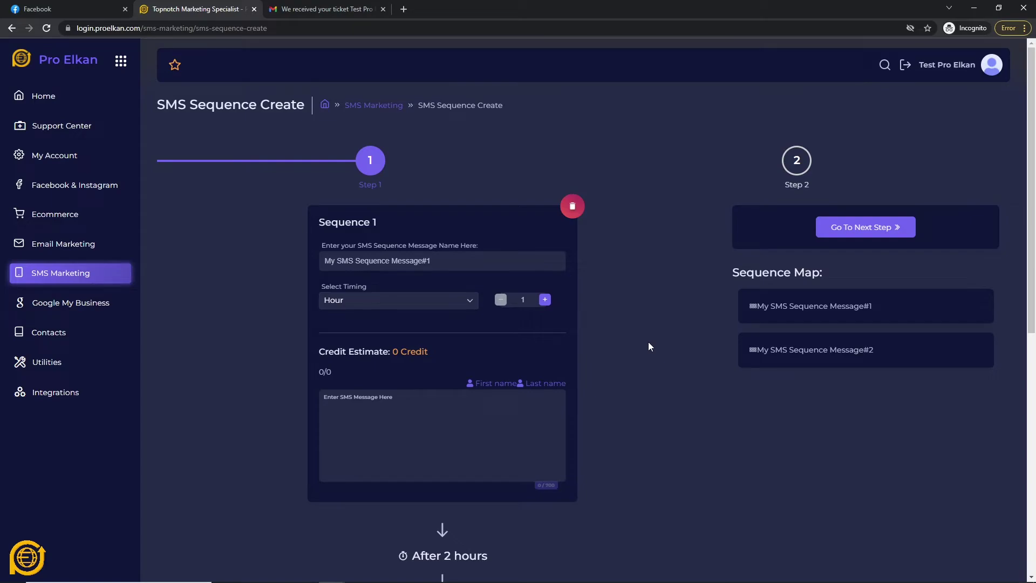
scroll(648, 342, down, 2)
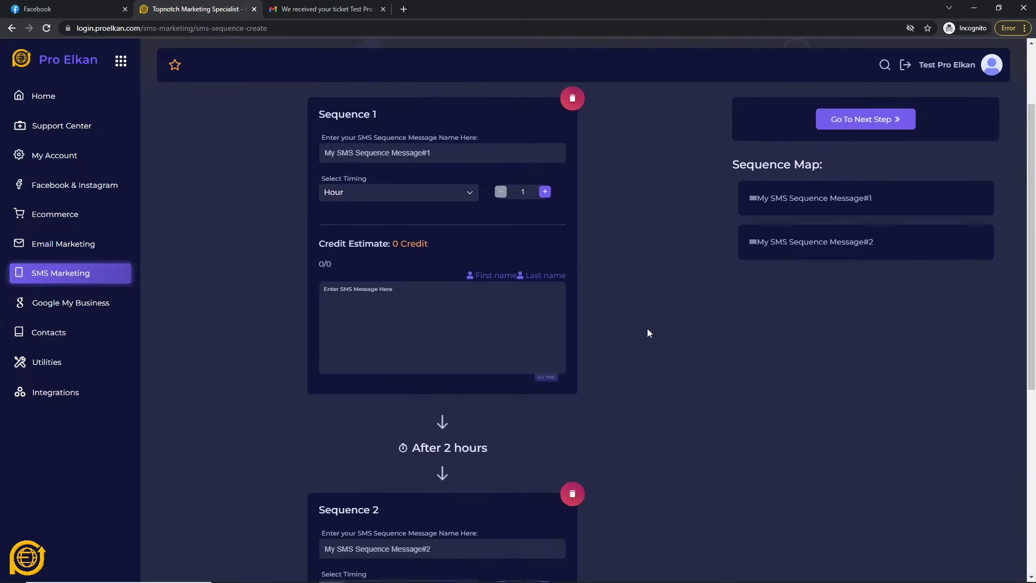
scroll(645, 326, up, 2)
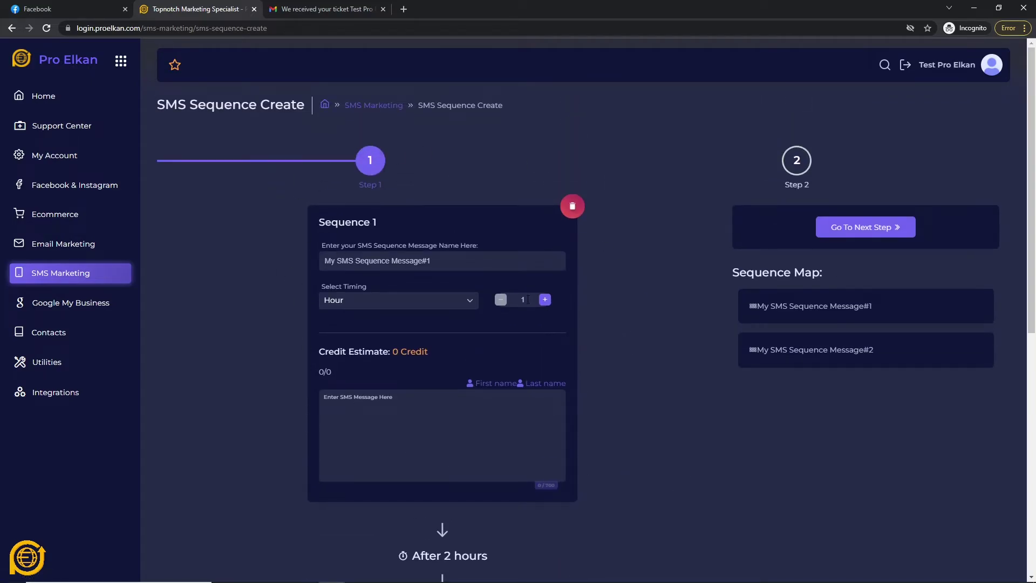
scroll(567, 192, down, 4)
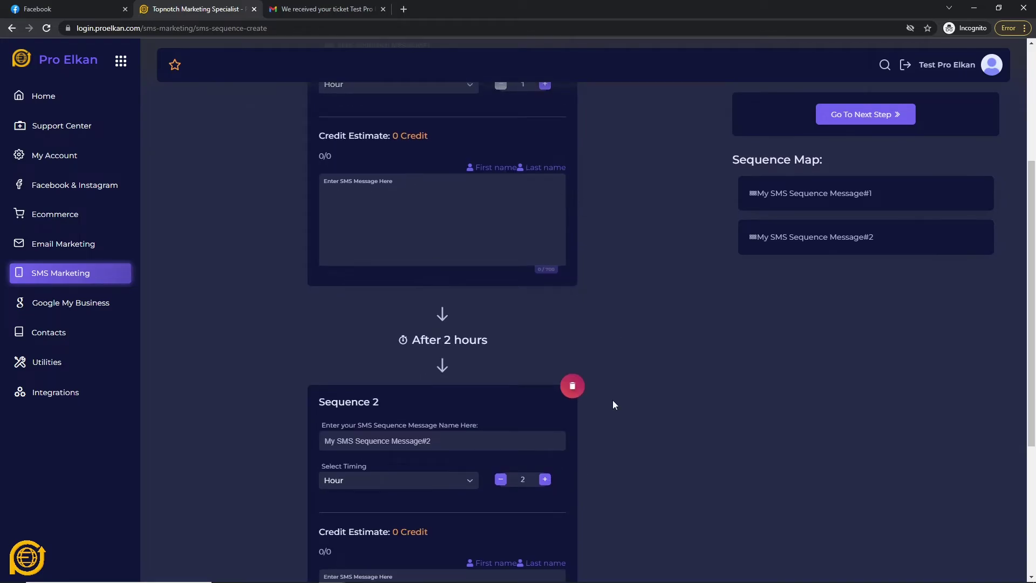
scroll(612, 401, down, 4)
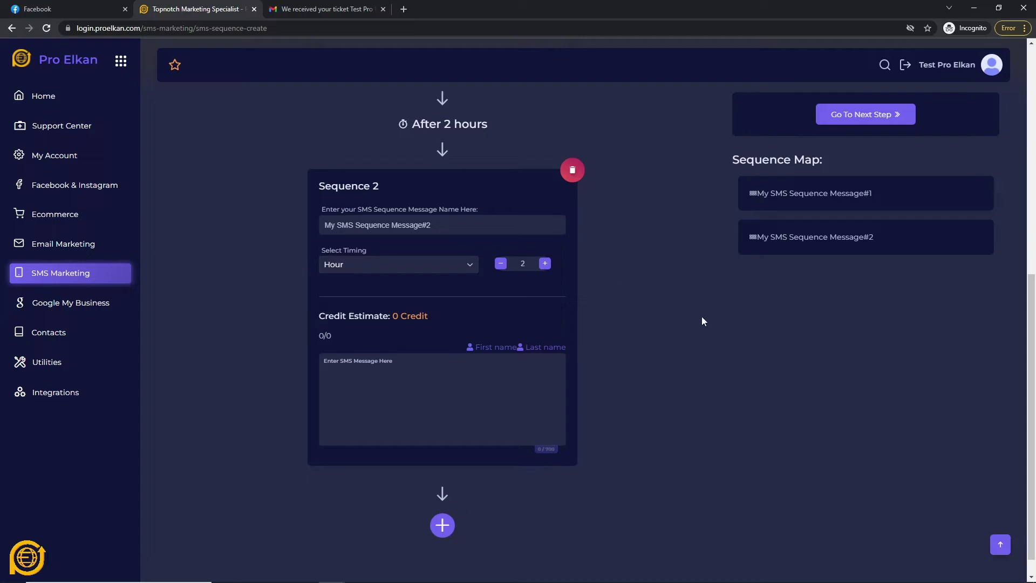
scroll(696, 317, up, 6)
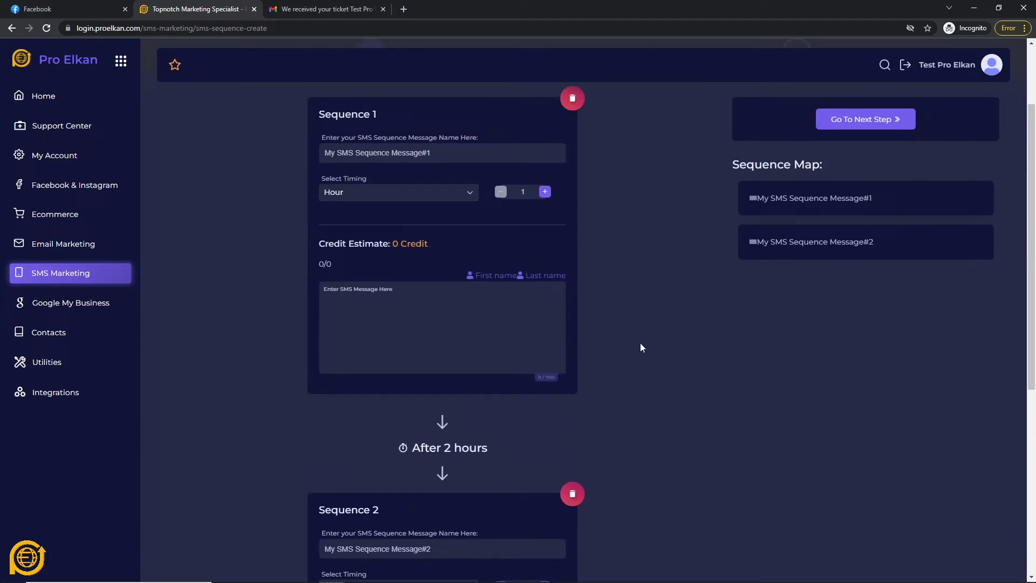
scroll(640, 343, down, 6)
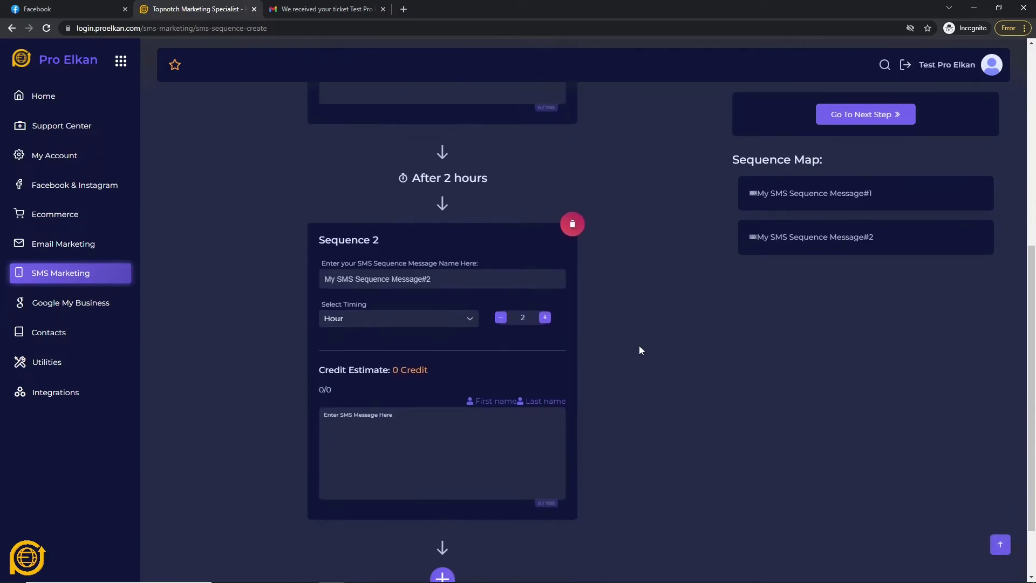
scroll(240, 281, up, 5)
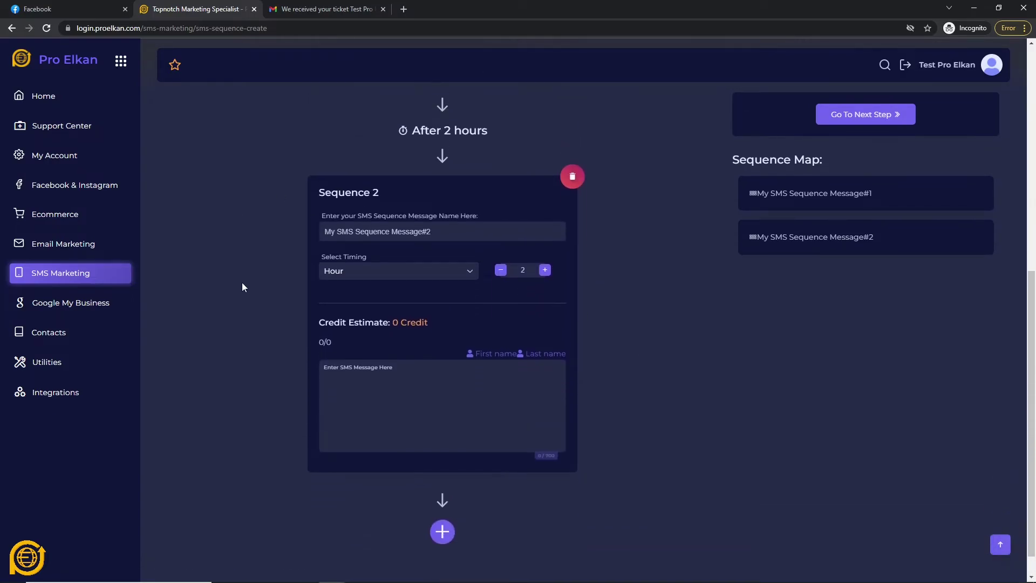
scroll(686, 270, up, 4)
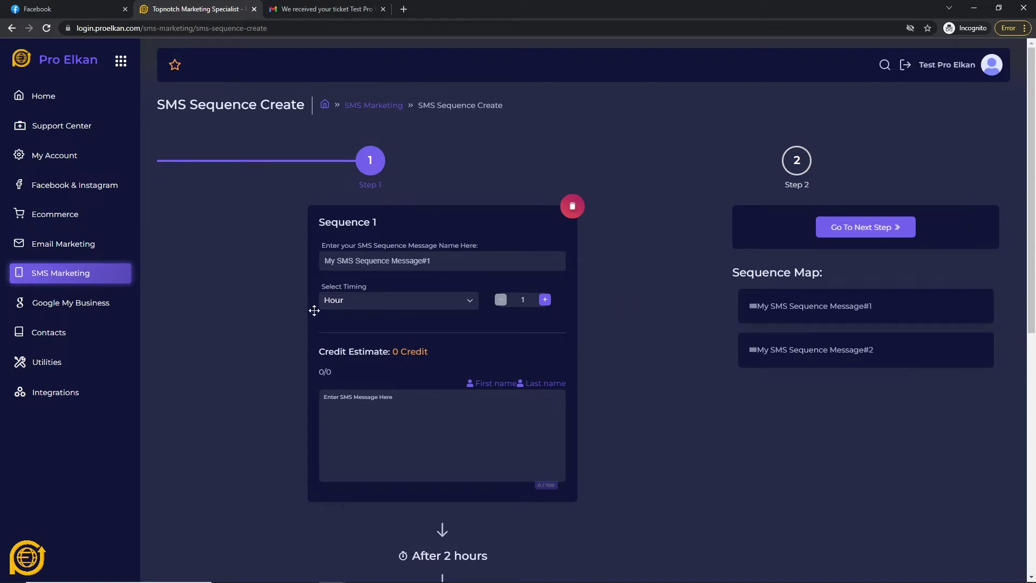
Step: View the SMS Sent History page and go on to the Sender IDs page
click(69, 276)
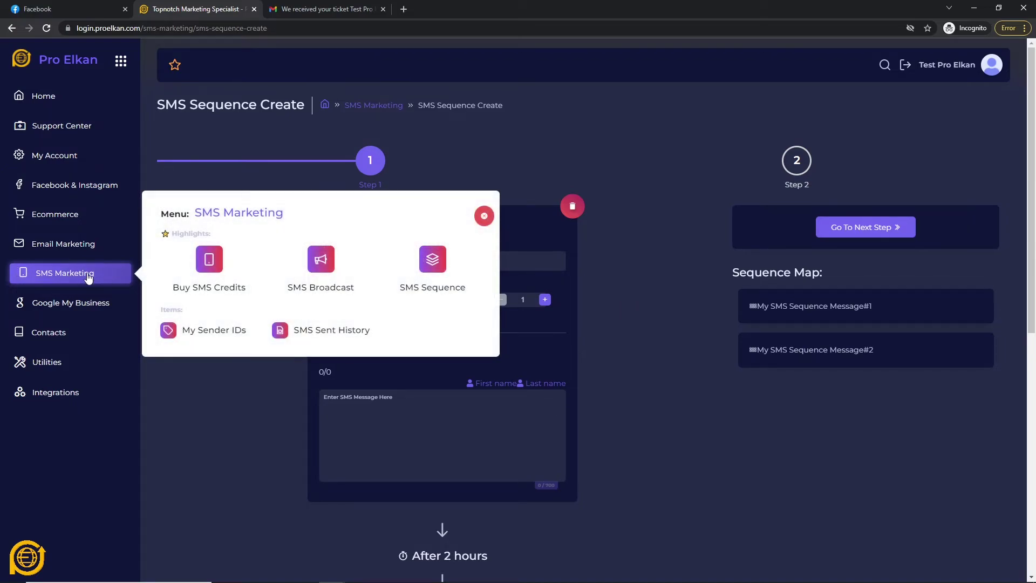
click(330, 330)
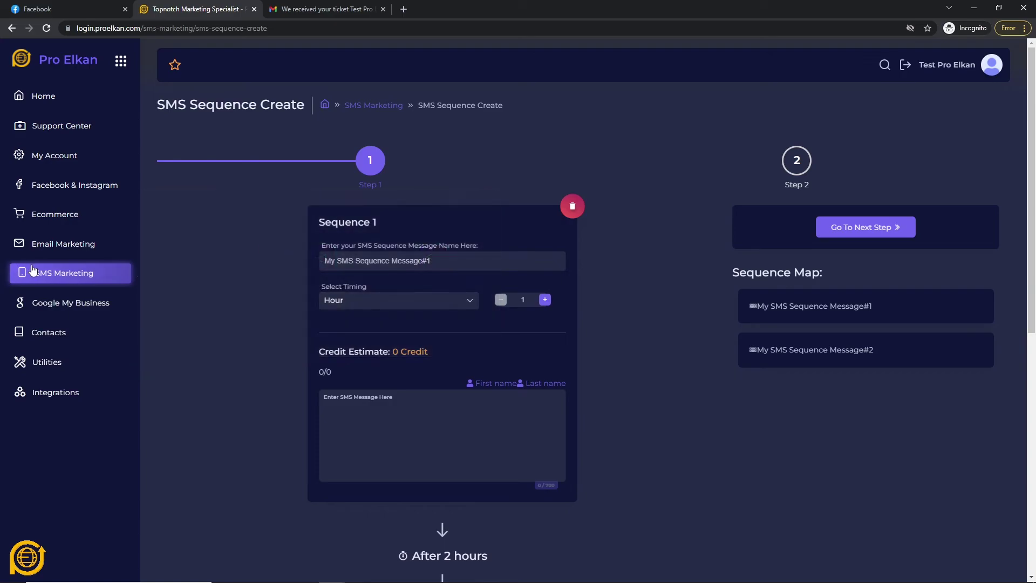
click(89, 278)
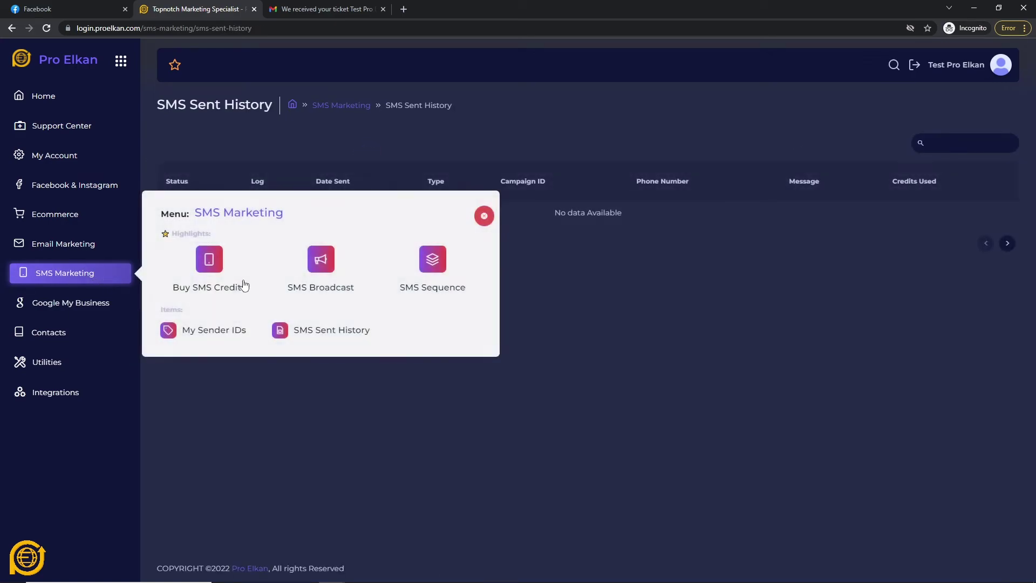
click(212, 337)
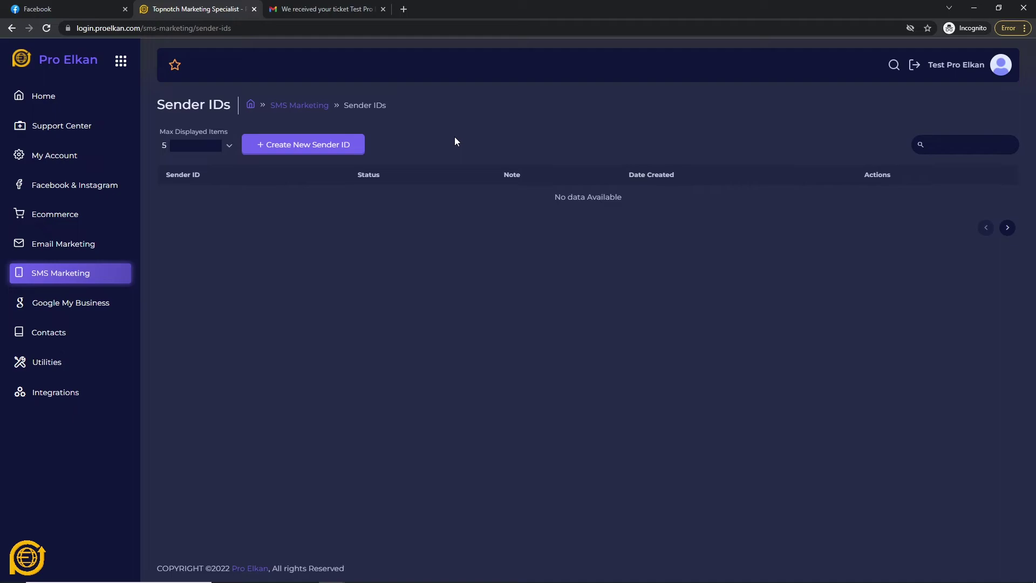
Step: Fill in a sample name for a new sender ID and close the form without submitting it
click(308, 144)
click(396, 309)
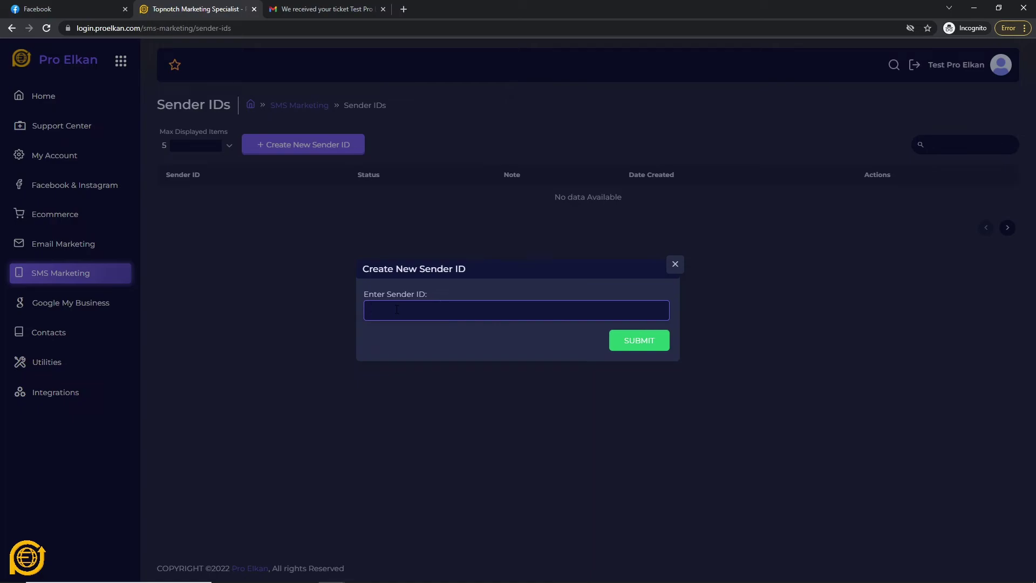
text(JeremiahF)
click(452, 343)
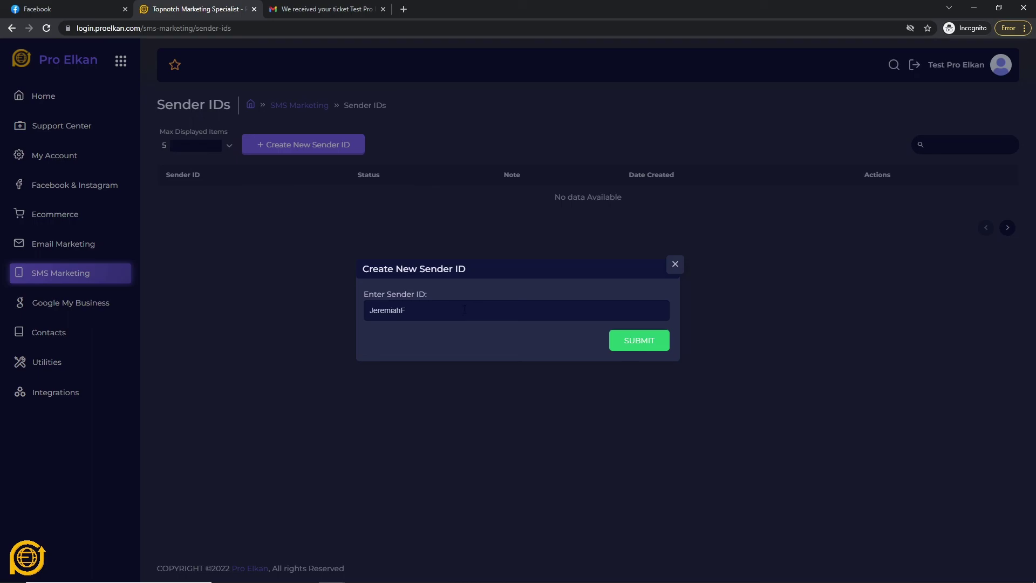
click(674, 270)
Step: Bring up the SMS Marketing options
click(109, 276)
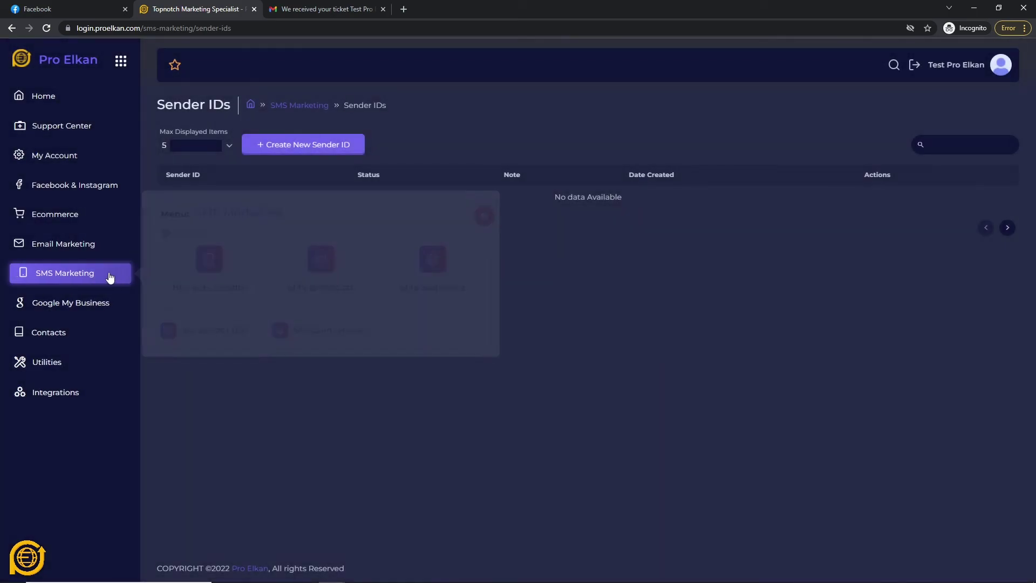